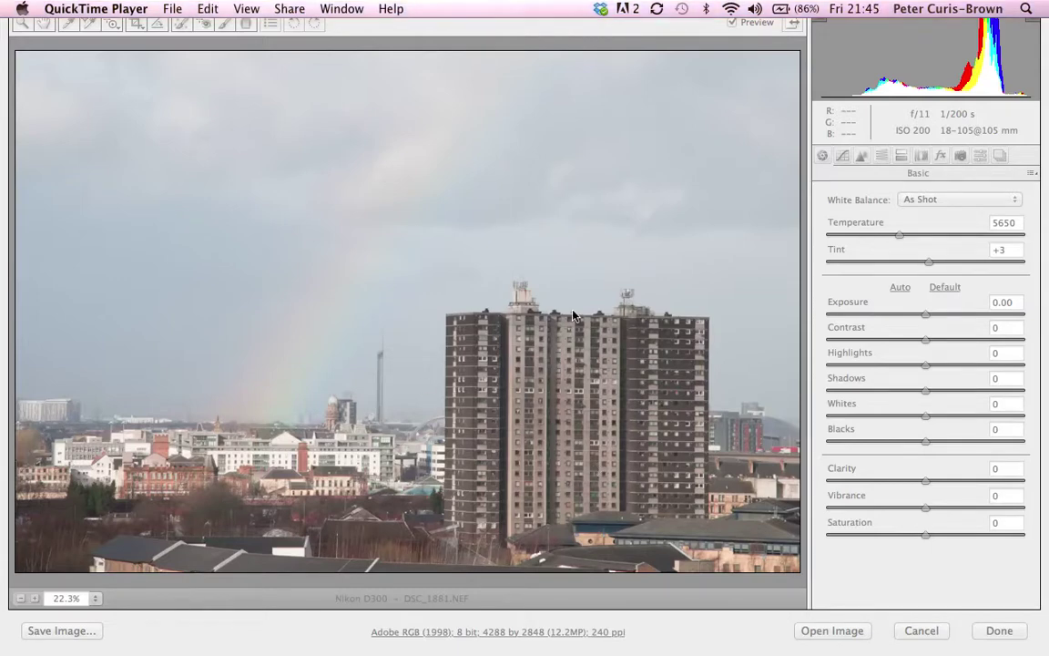
Try the Flash and Fluorescent white balance presets on the raw photo and return the white balance to As Shot.
click(856, 206)
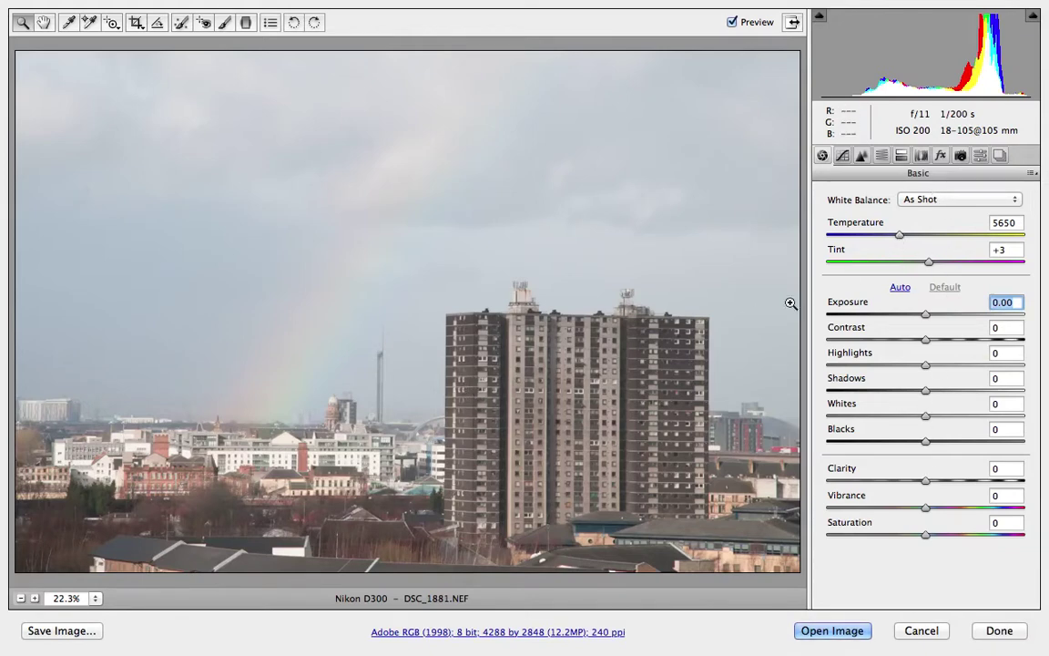
click(983, 202)
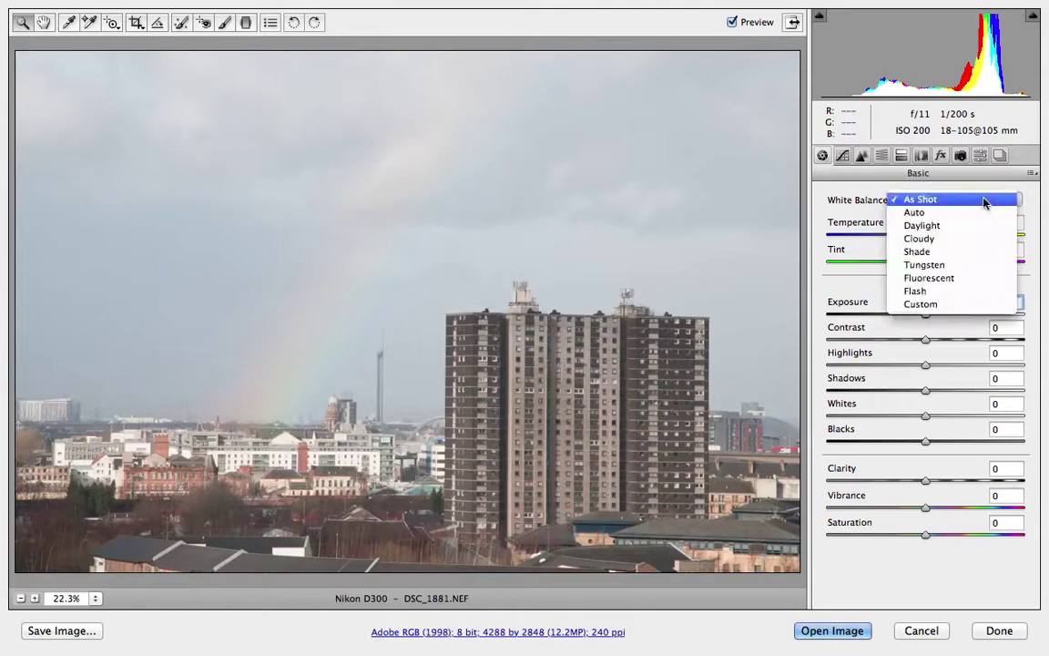
key(Escape)
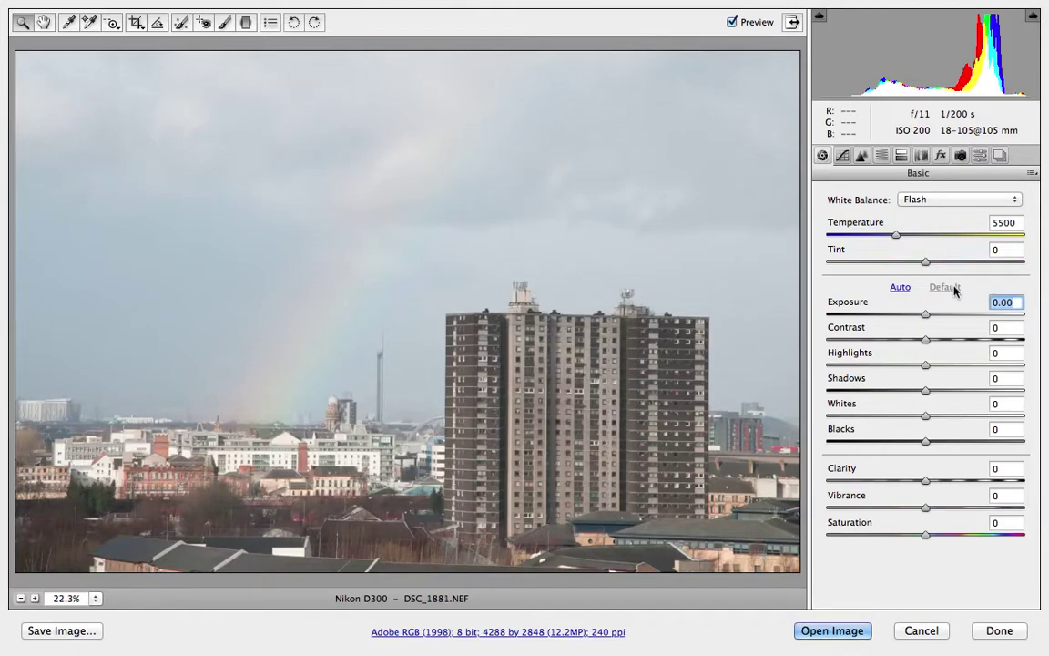
click(1002, 208)
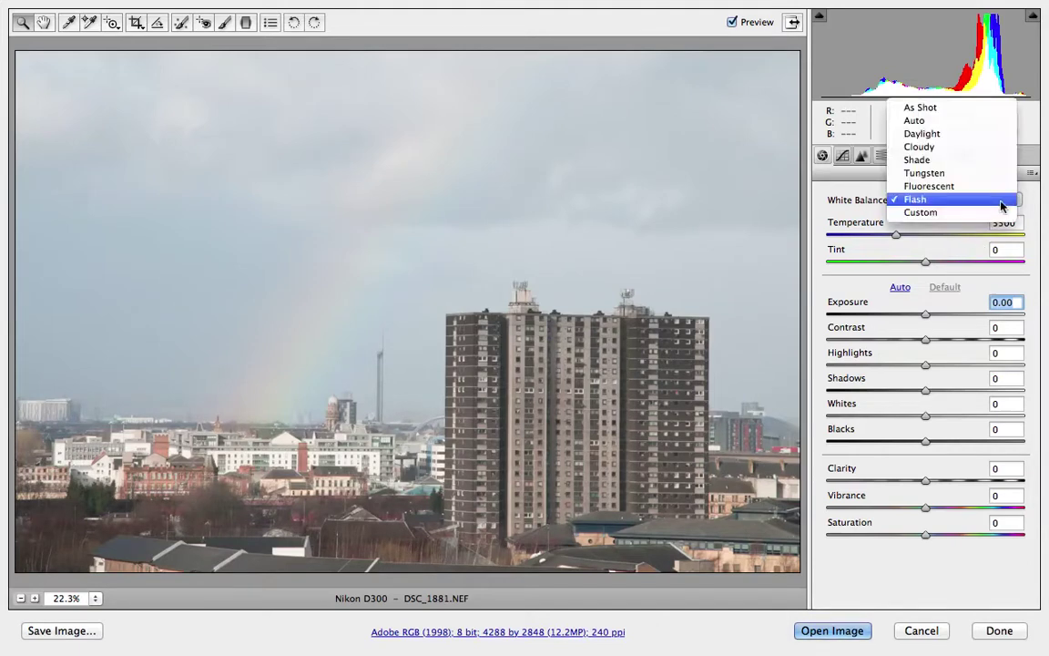
click(999, 187)
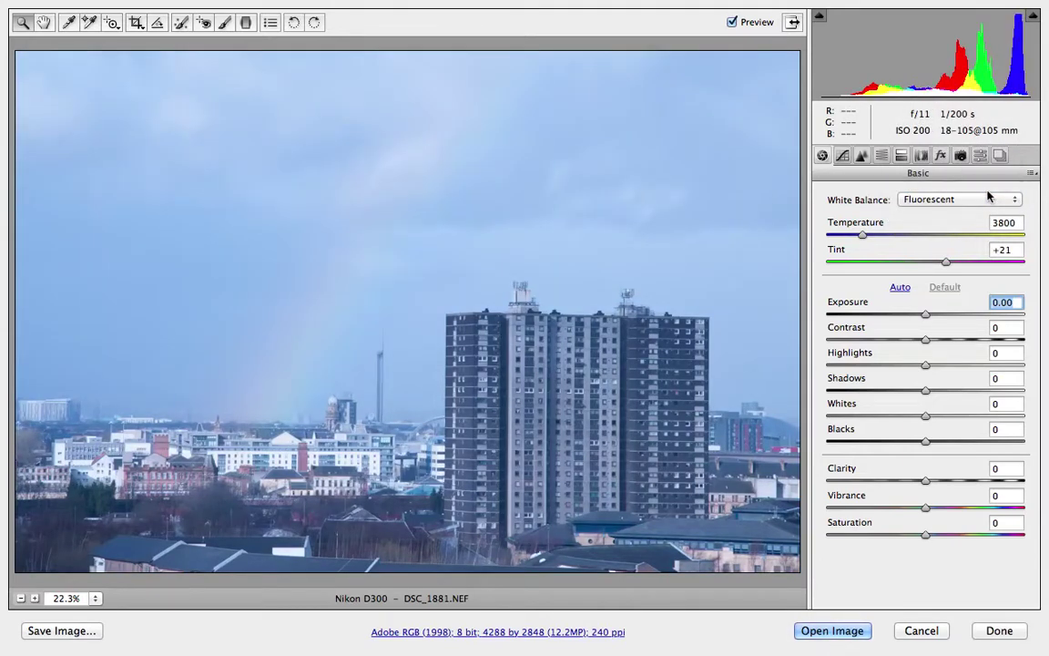
click(988, 198)
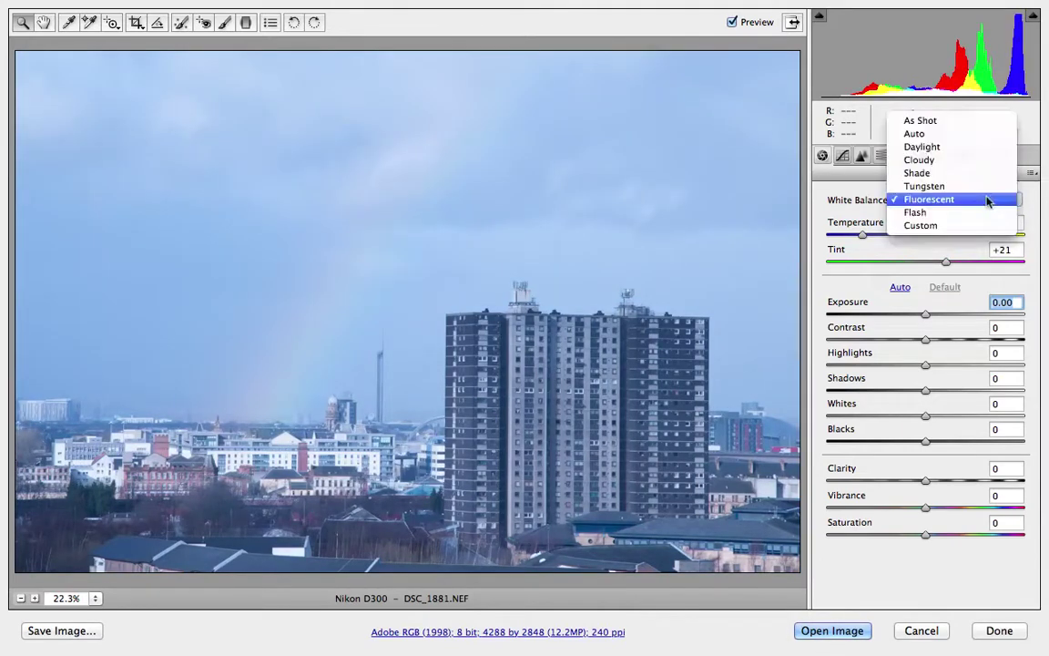
click(979, 121)
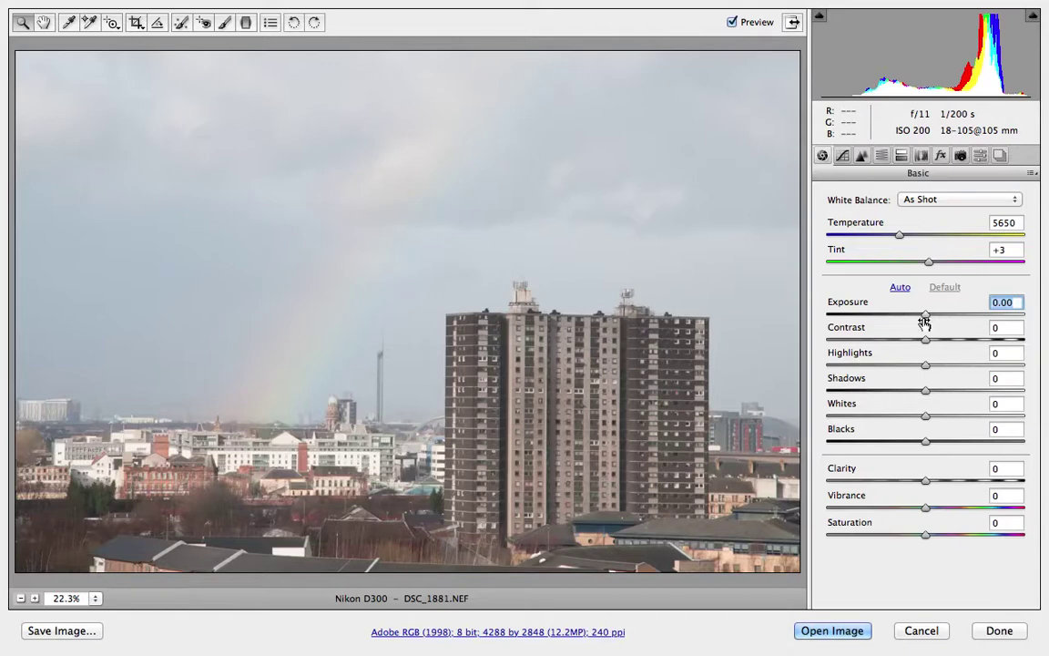
Set Exposure to -0.40, Contrast to +20, Highlights to -100 and Shadows to +51 for the raw photo.
drag(927, 319, 920, 320)
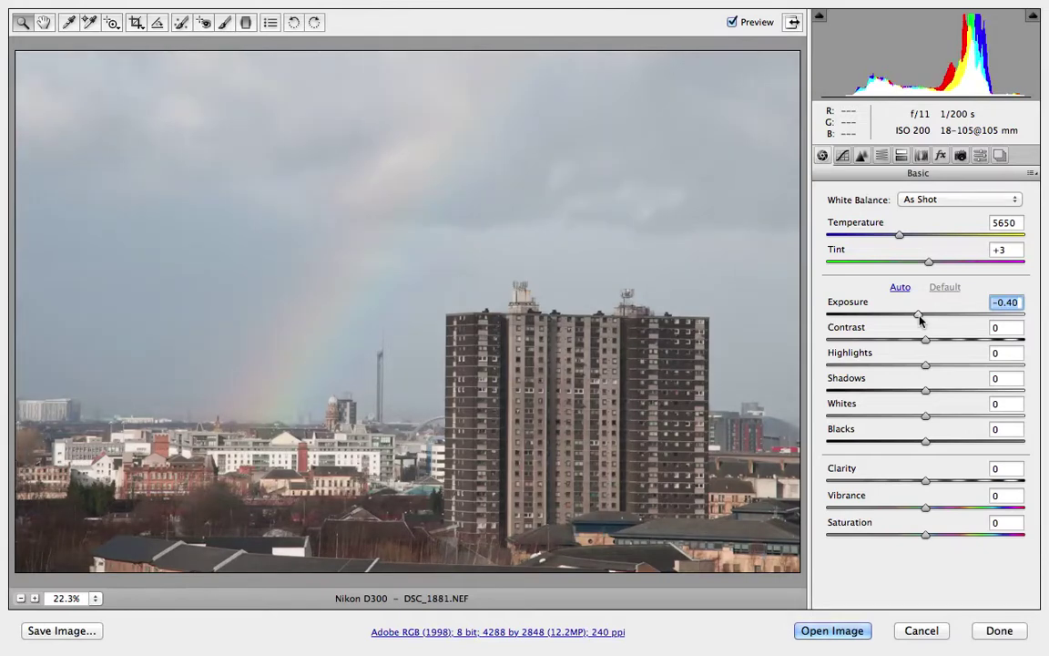
drag(927, 339, 947, 343)
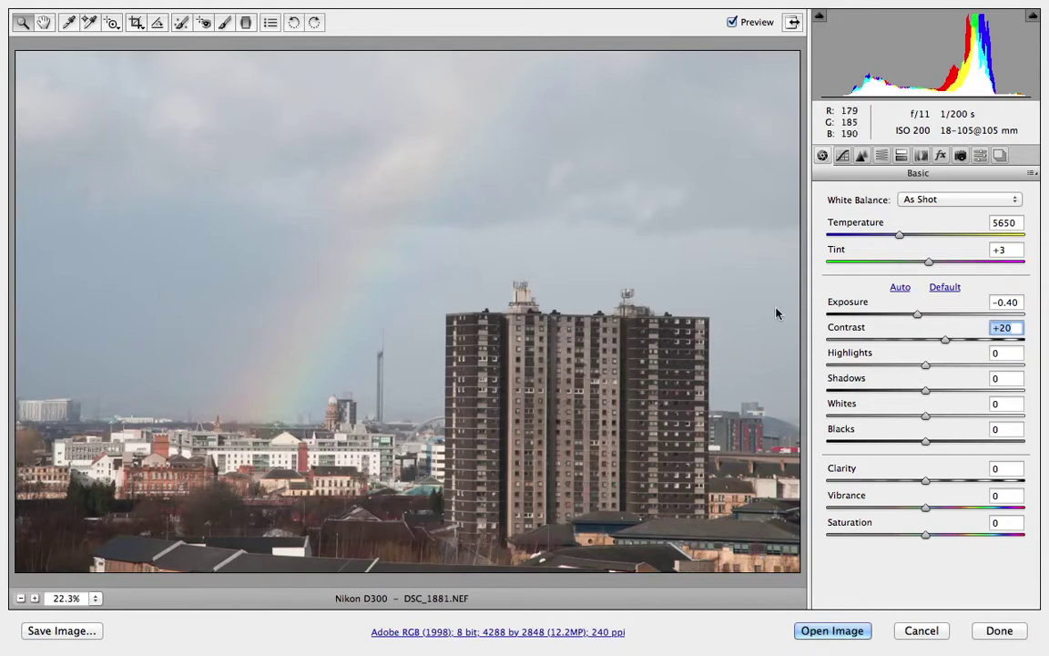
drag(926, 366, 823, 369)
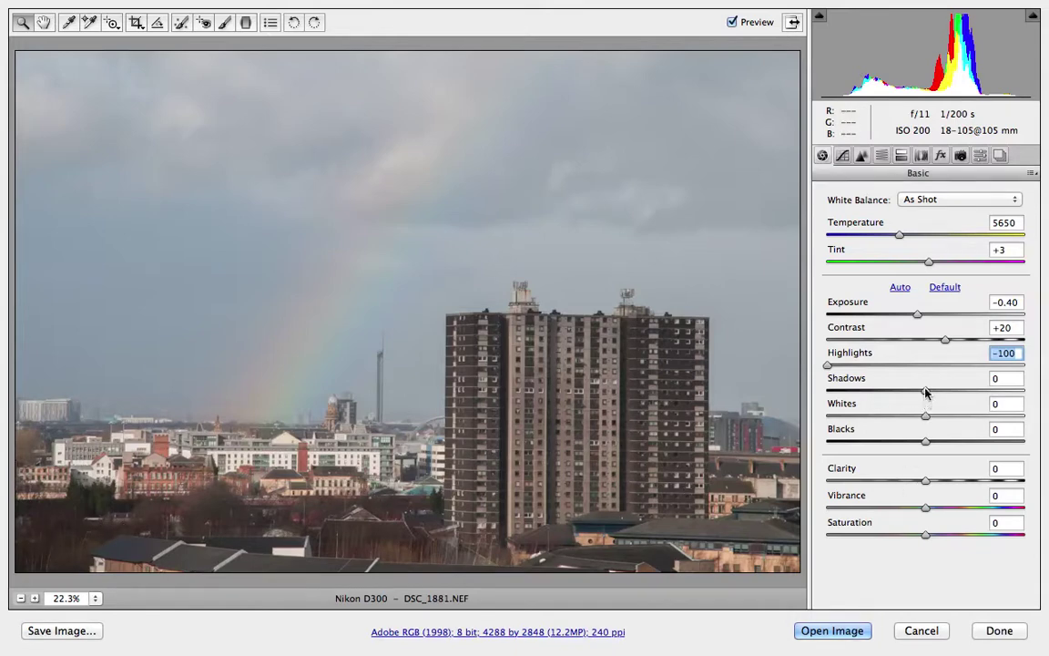
drag(926, 391, 975, 398)
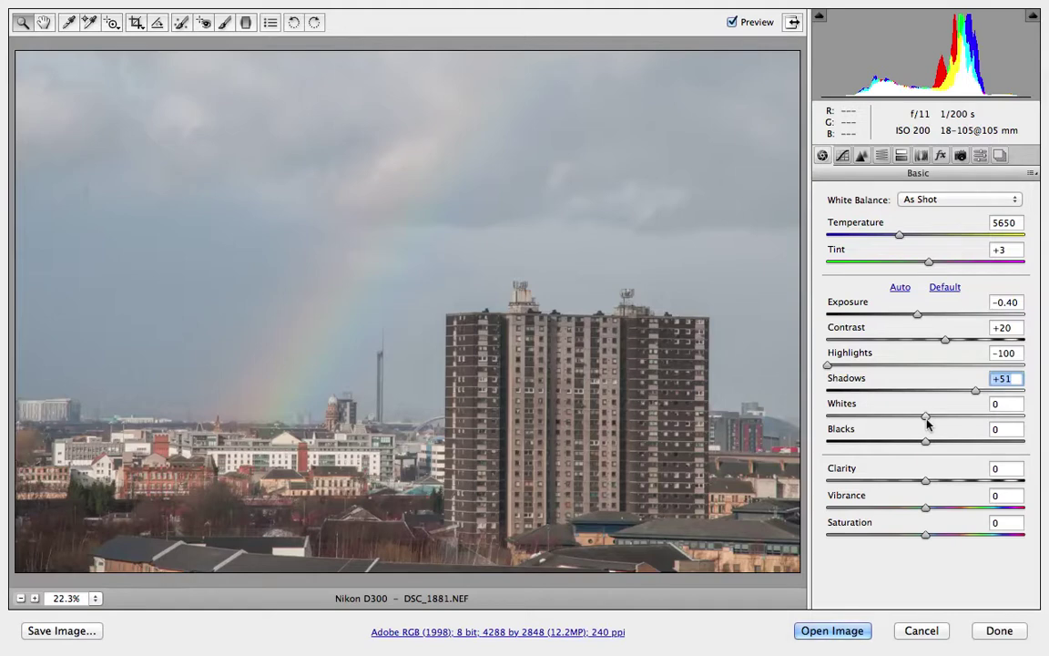
Set Whites to +57 and Blacks to -53, using the clipping preview to judge the limits.
key(alt)
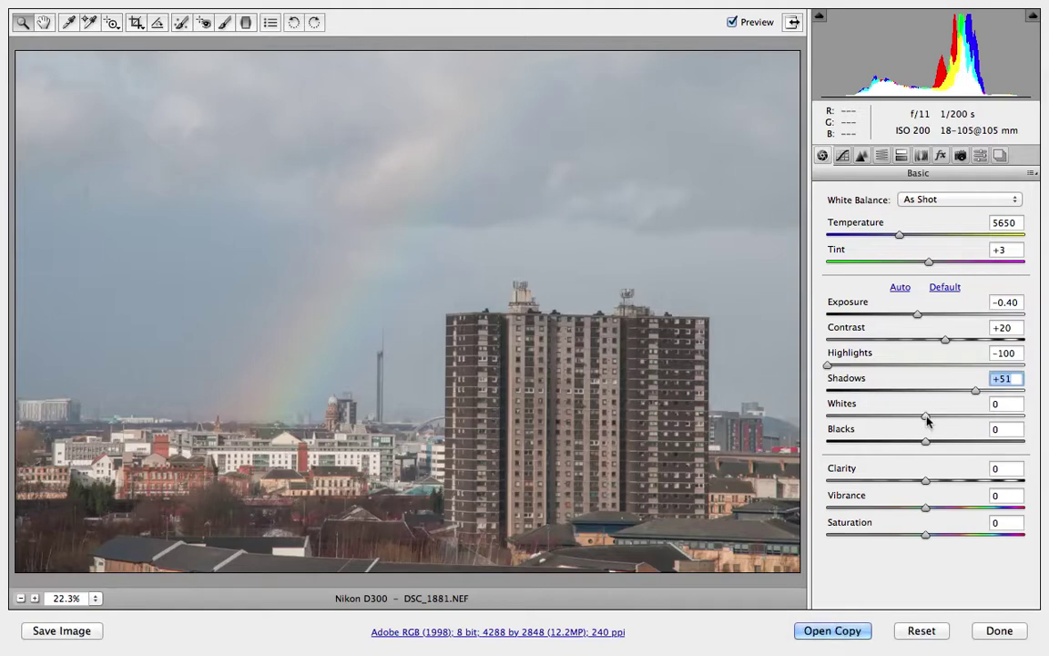
alt+click(926, 417)
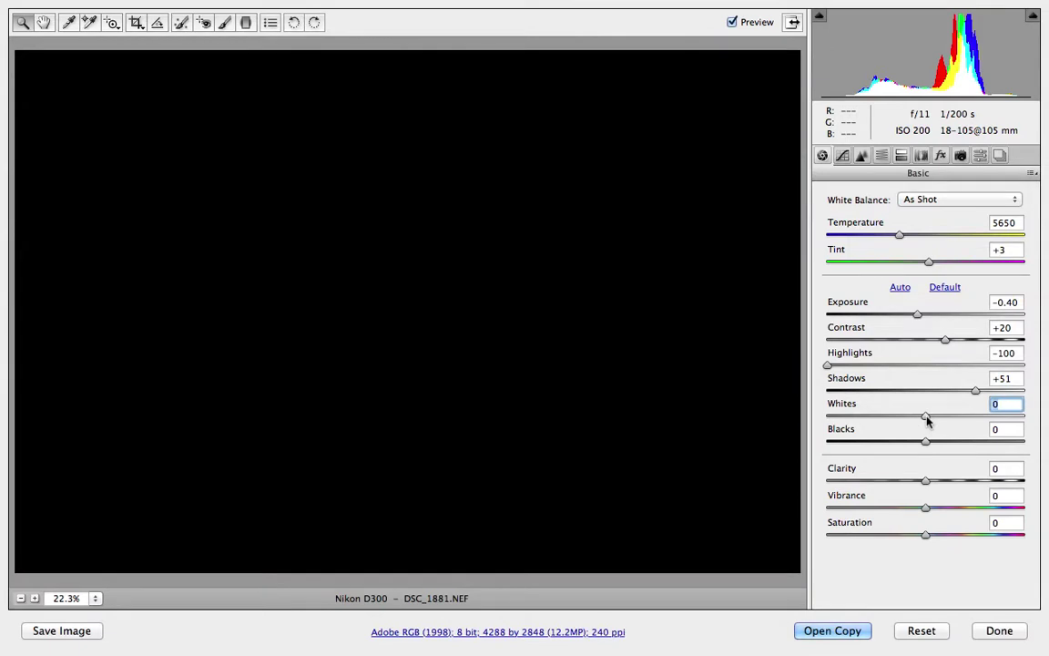
drag(927, 420, 983, 429)
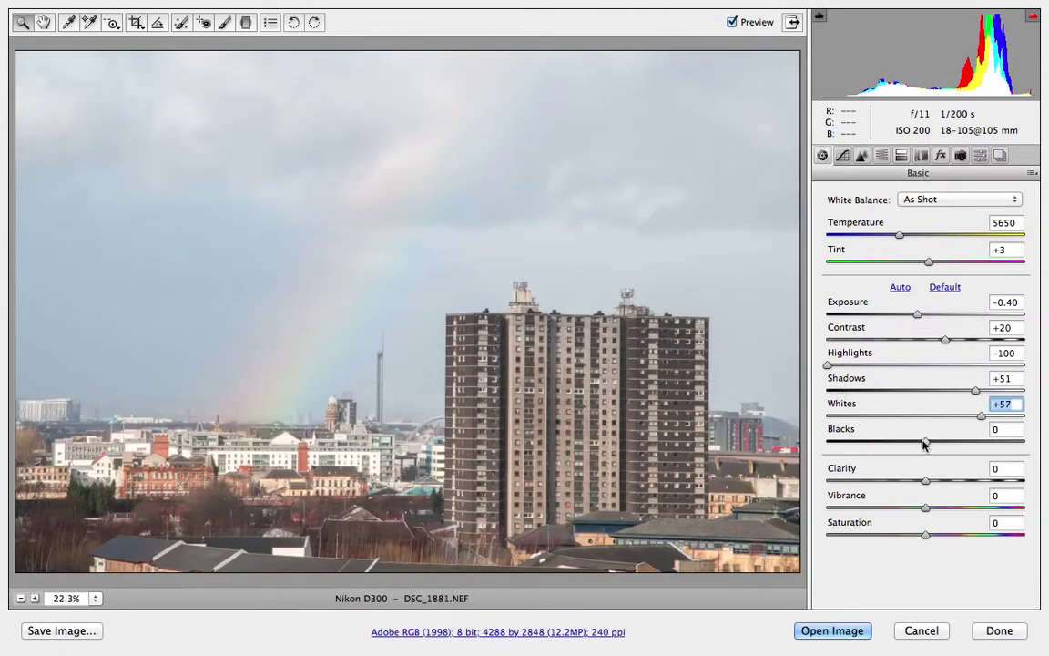
key(alt)
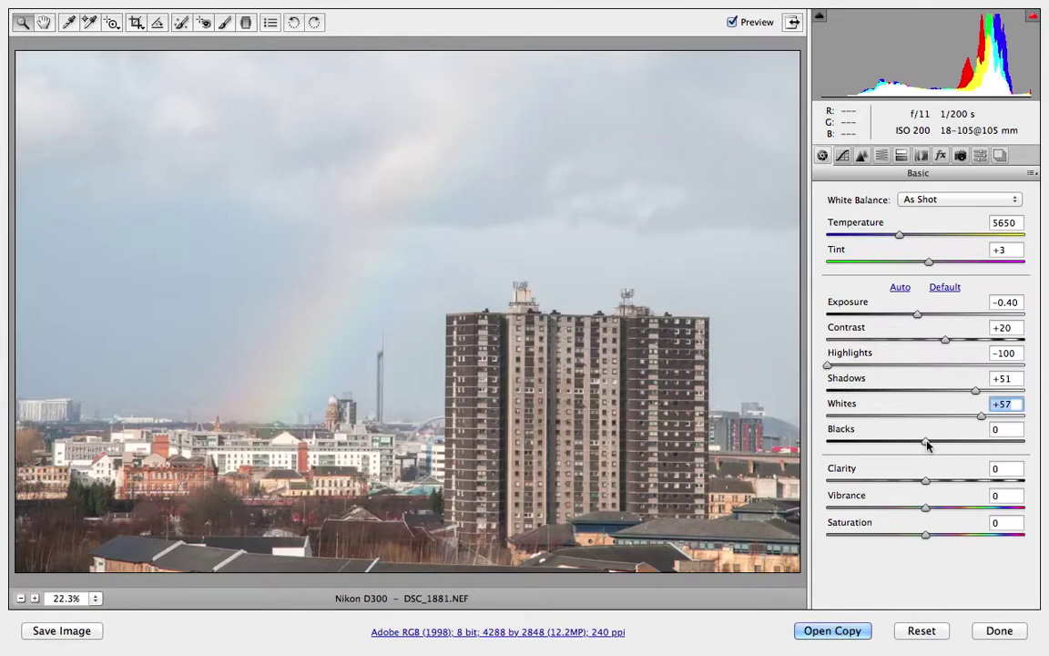
drag(926, 444, 874, 446)
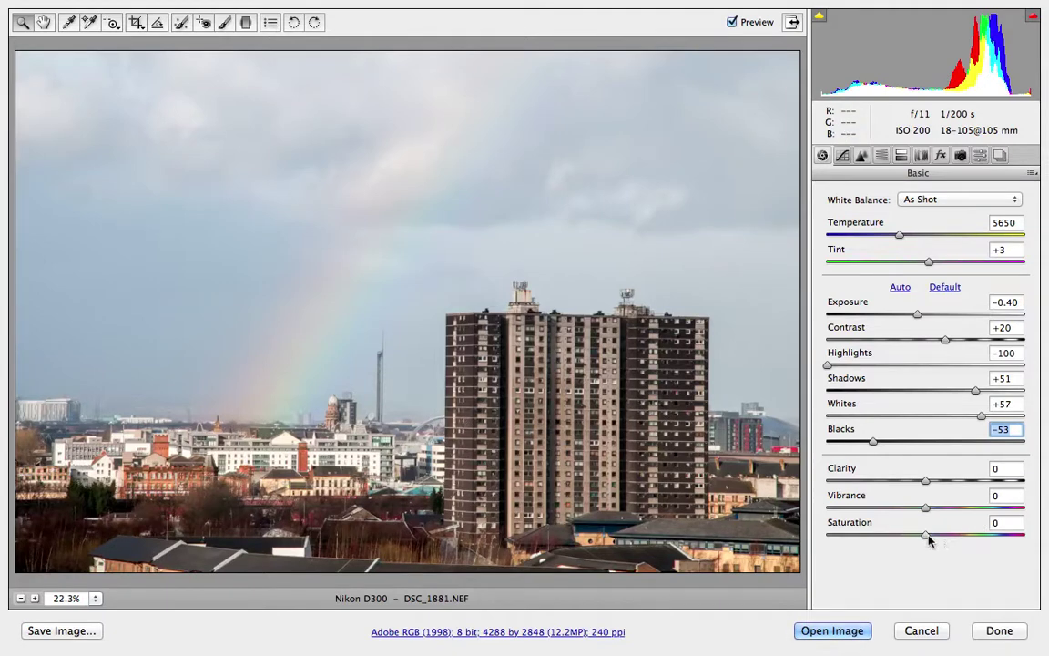
Boost the photo's colours with Saturation at +5 and Vibrance at +51.
drag(926, 538, 938, 513)
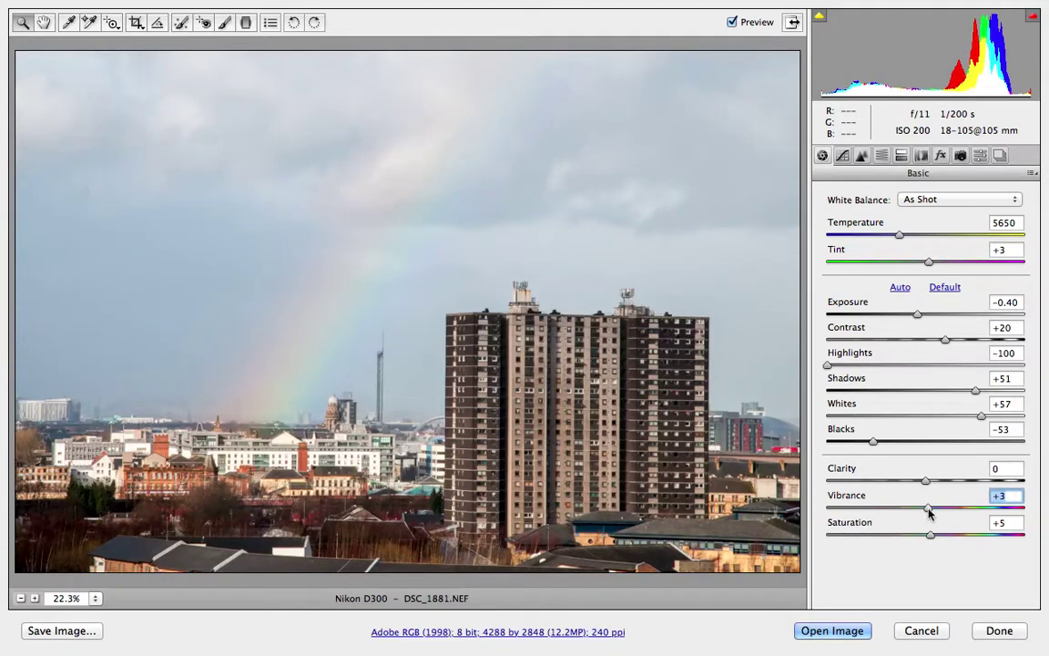
drag(929, 512, 993, 529)
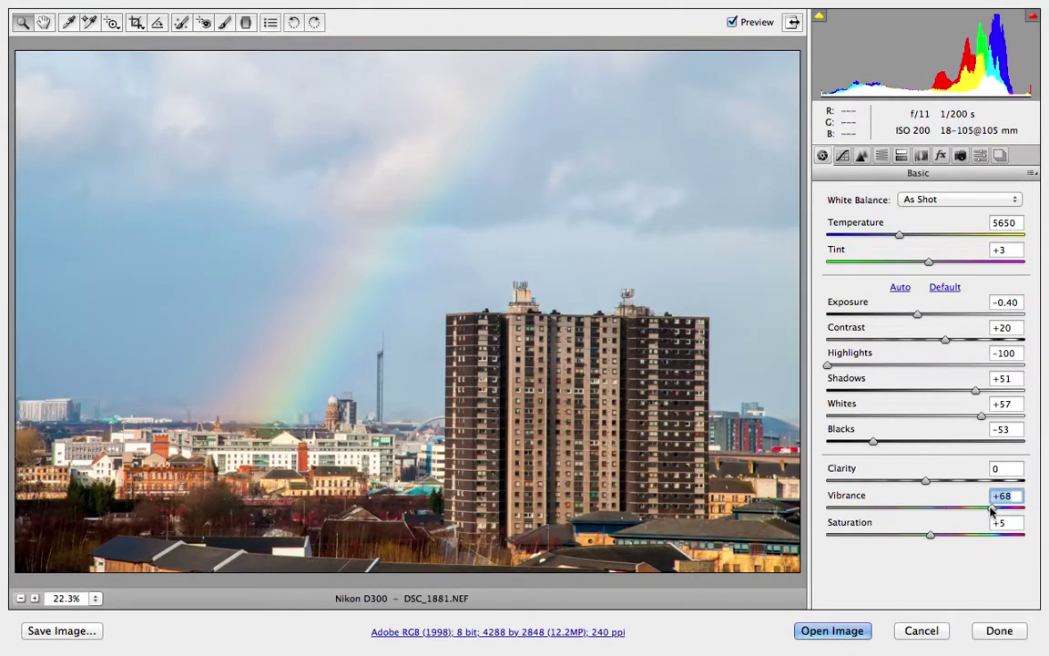
mouse_move(989, 507)
mouse_down()
mouse_move(920, 504)
mouse_move(991, 507)
mouse_move(963, 512)
mouse_move(975, 513)
mouse_up()
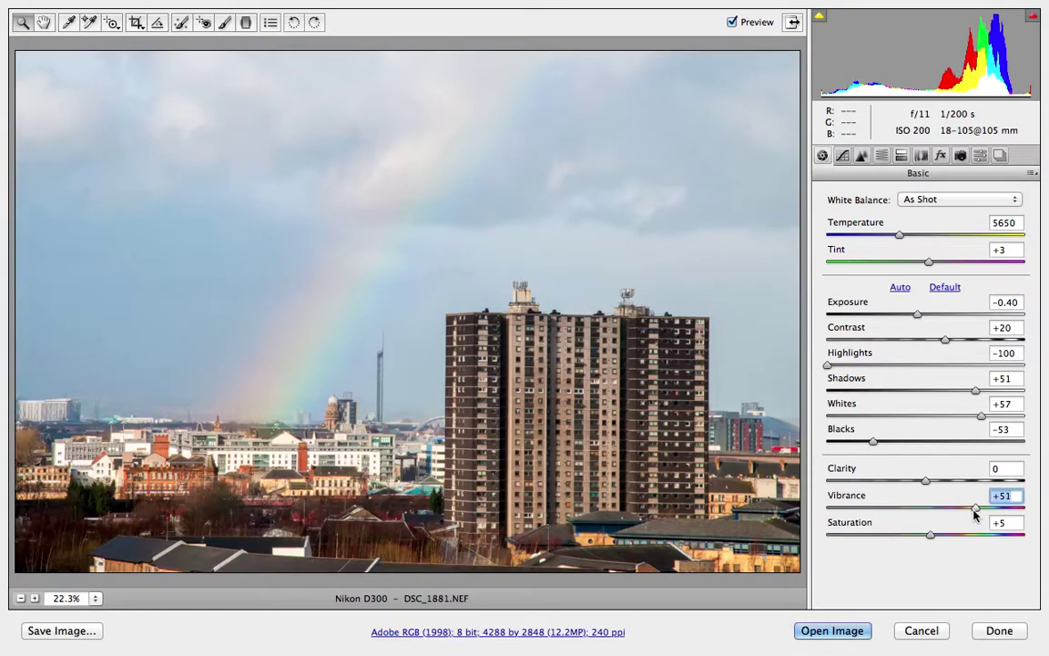
Open the adjusted raw photo in Photoshop, fitted to the screen, and duplicate its Background layer.
click(833, 631)
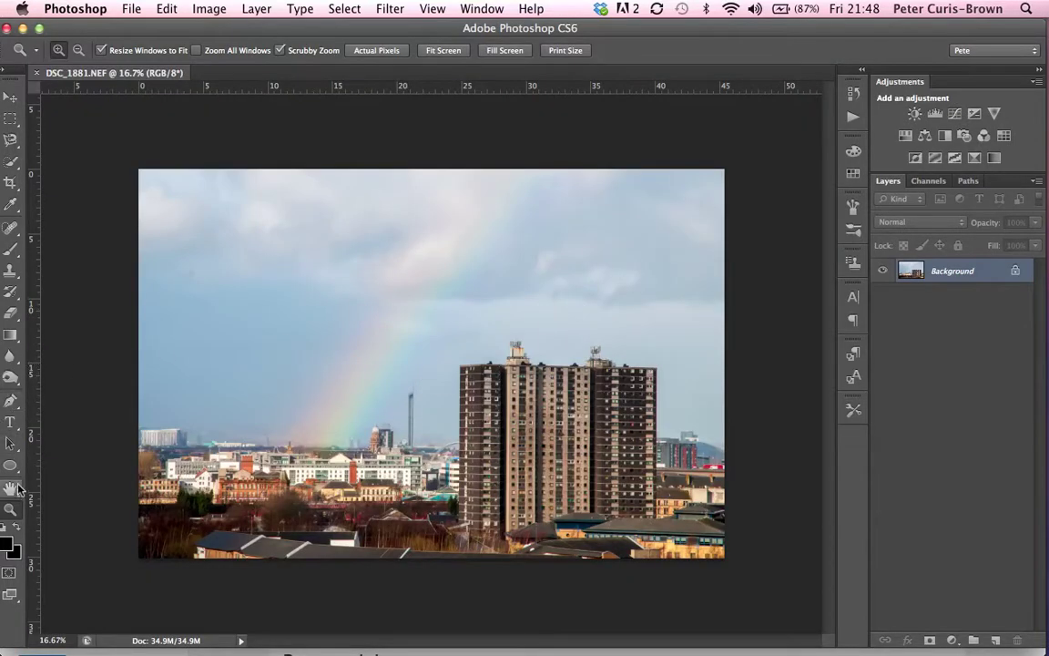
click(443, 50)
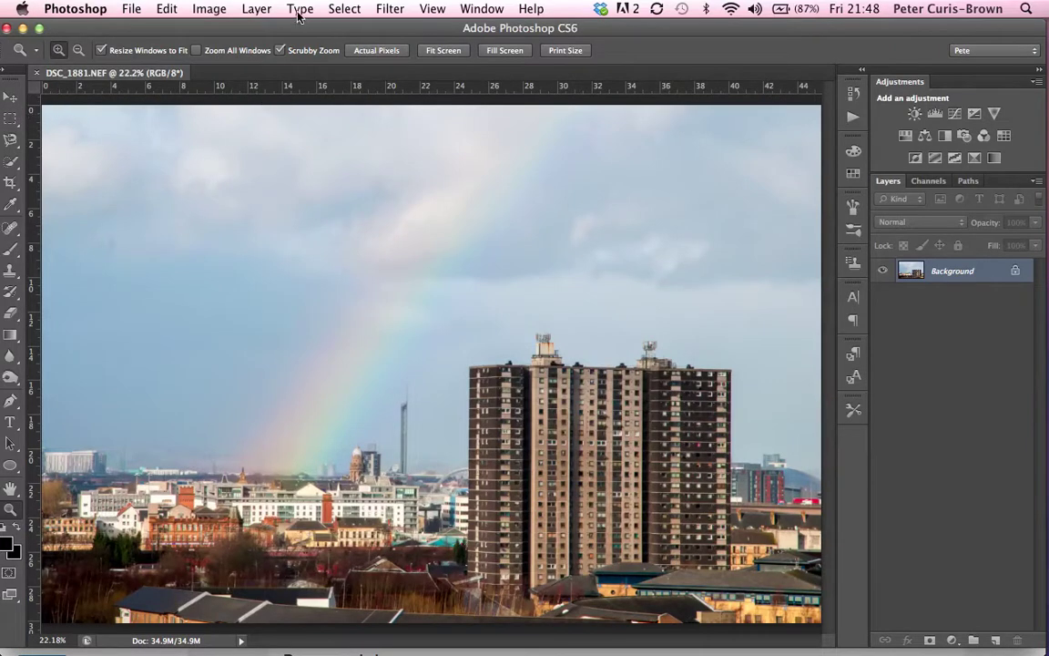
click(257, 9)
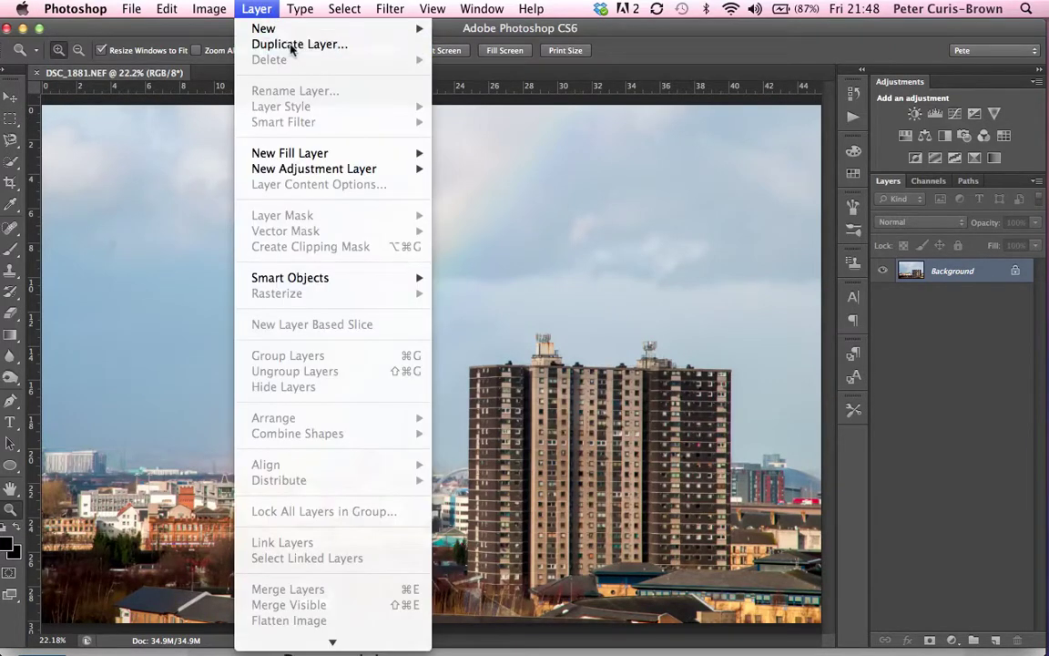
click(264, 43)
click(698, 231)
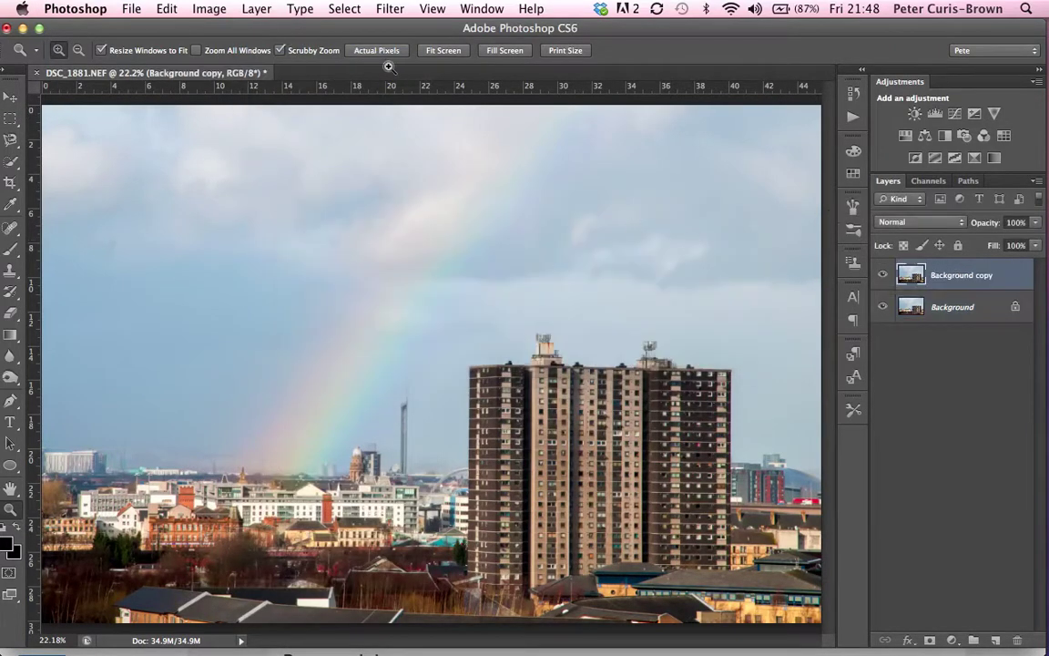
Apply a High Pass filter with a 2.4-pixel radius to the Background copy layer and set its blend mode to Overlay.
click(402, 17)
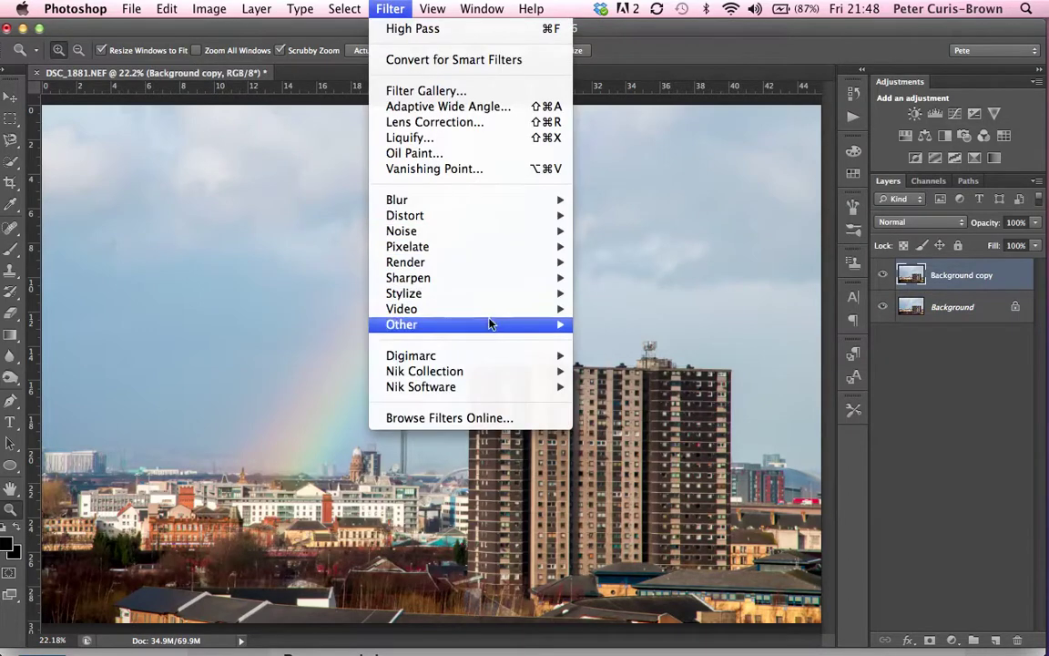
mouse_move(492, 324)
click(622, 339)
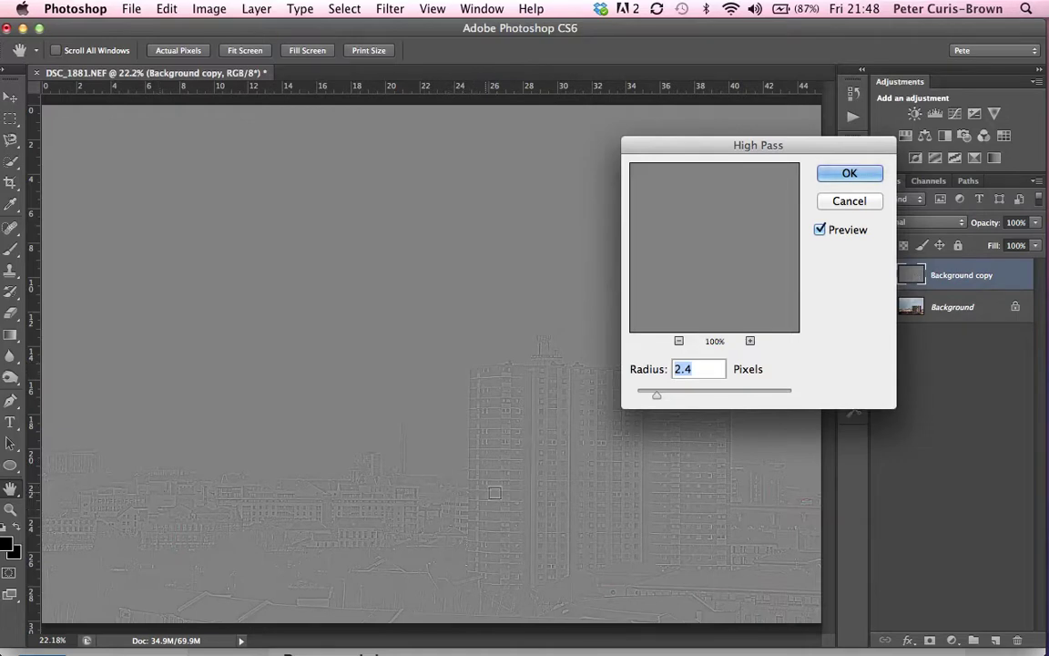
click(873, 173)
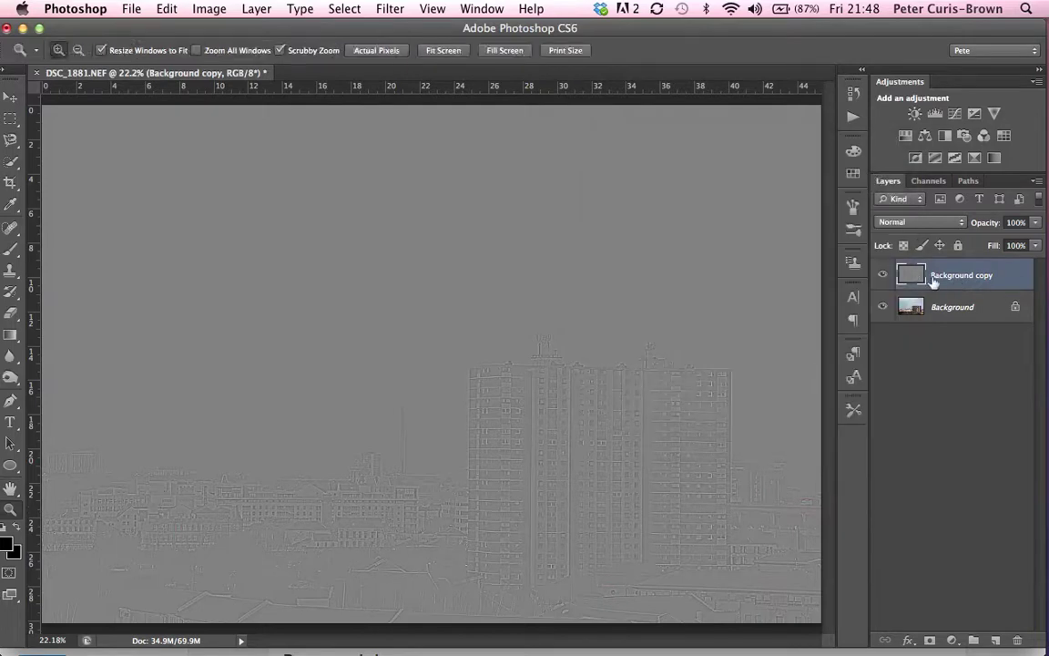
click(958, 222)
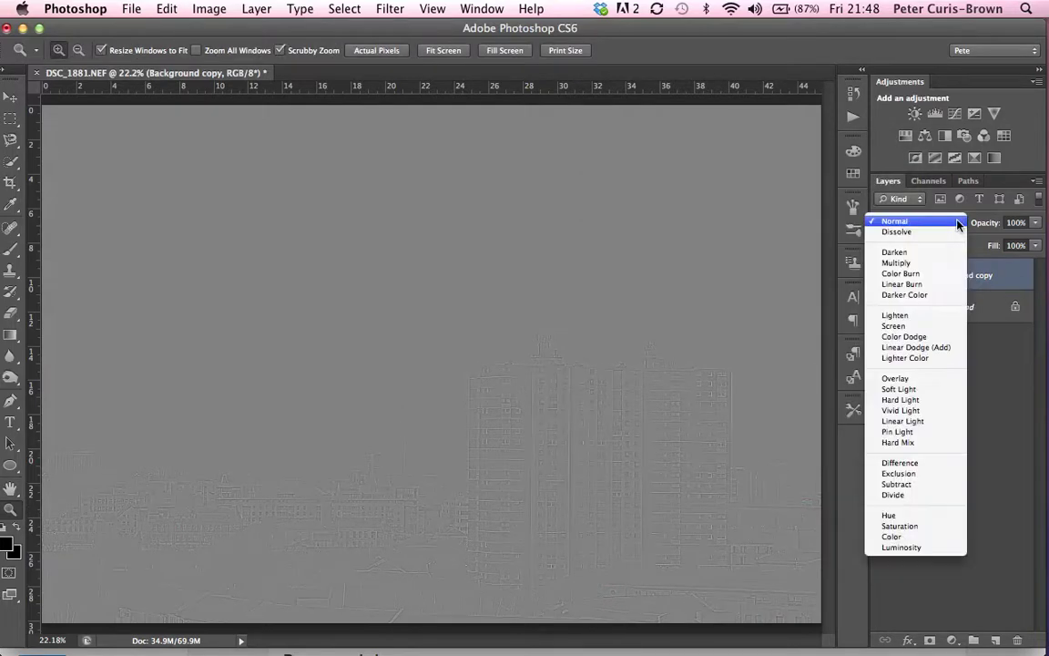
click(938, 378)
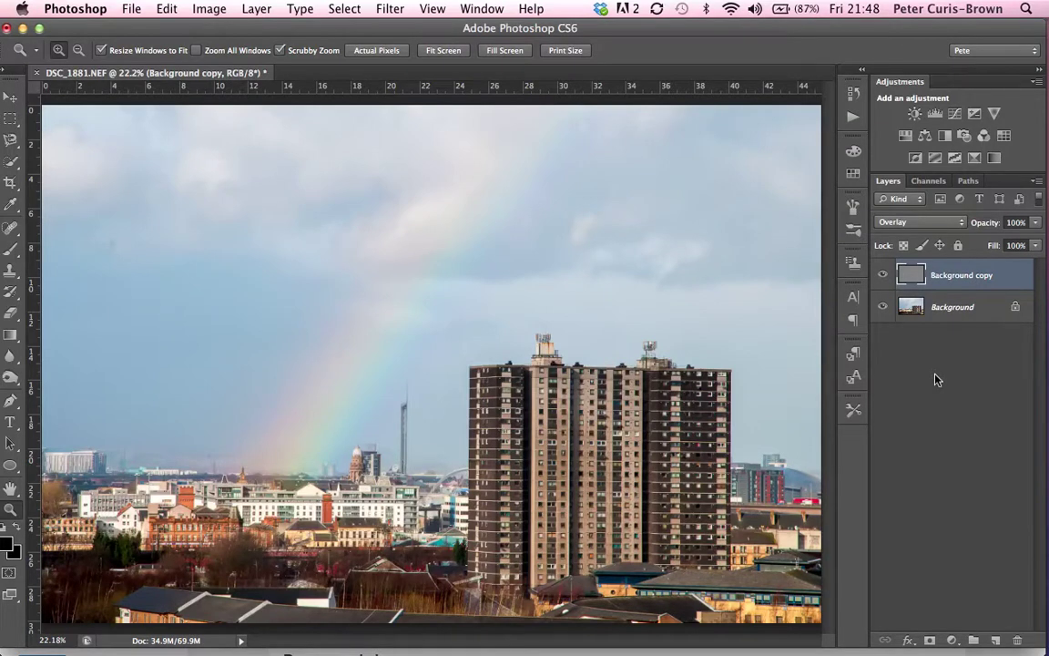
Add a Color Lookup adjustment layer above the Background copy and load the Moonlight.3DL 3DLUT file.
click(953, 642)
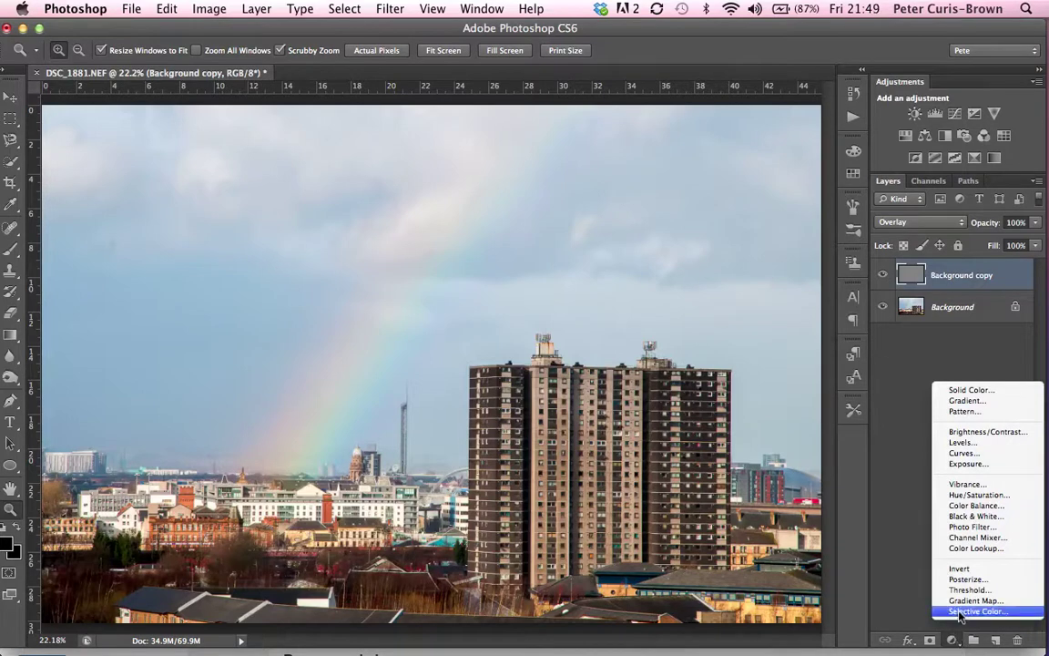
click(975, 549)
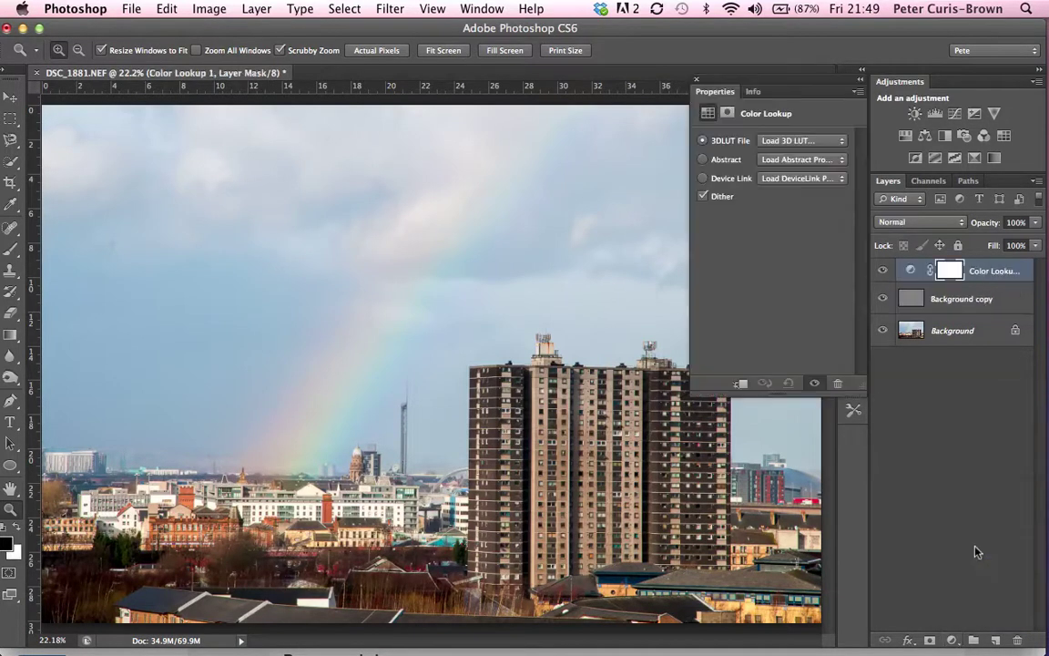
click(832, 141)
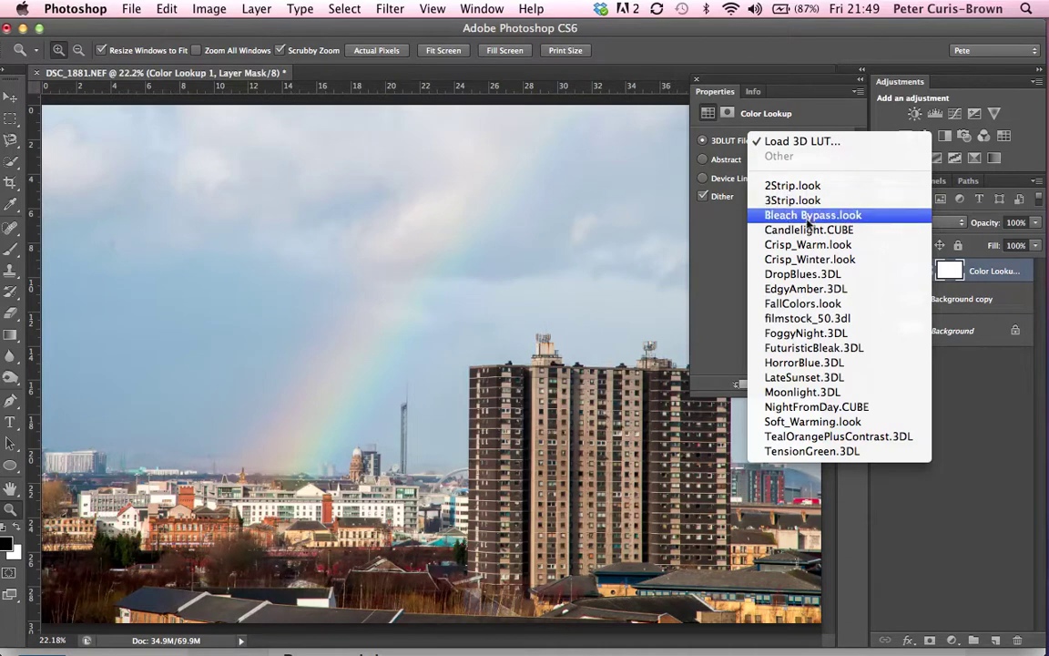
click(812, 393)
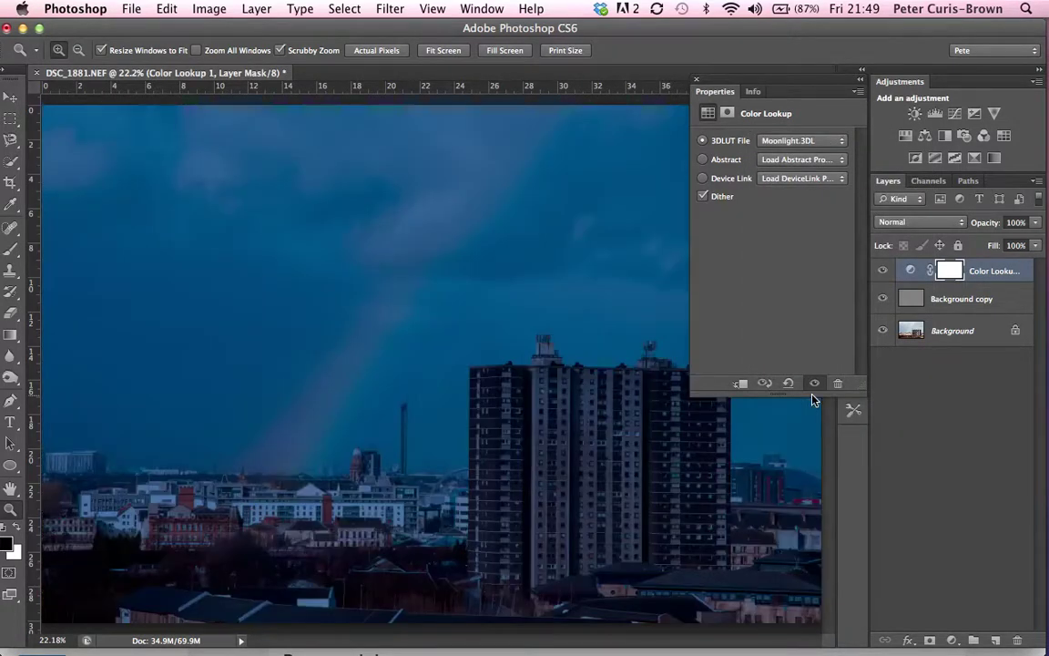
Change the Color Lookup layer's 3DLUT file to FallColors.look and close its properties.
click(834, 142)
scroll(834, 142, up, 5)
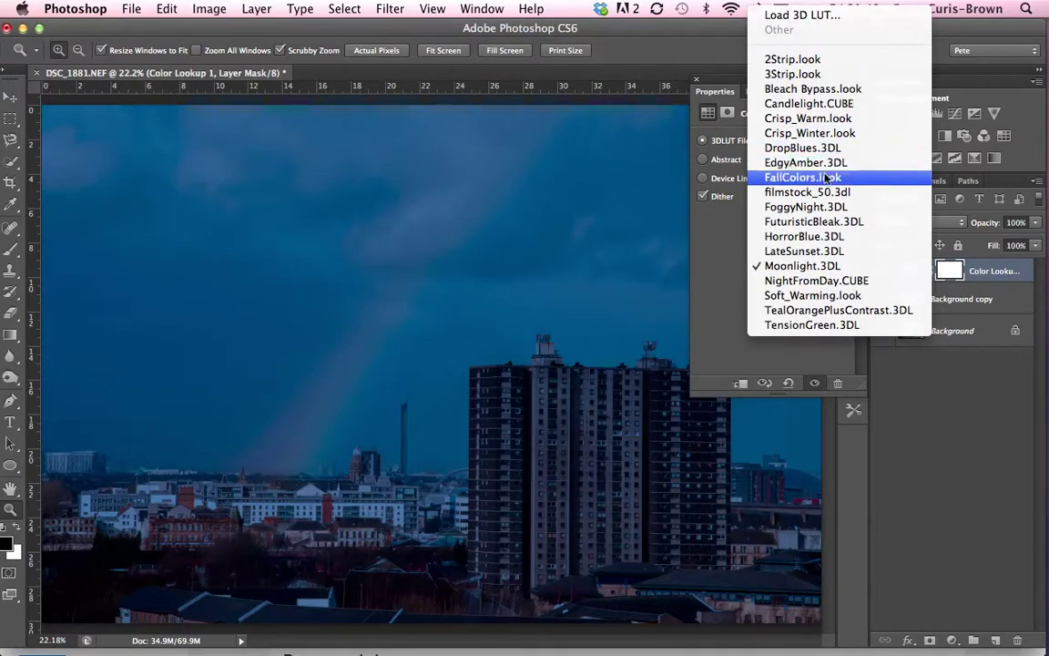
click(826, 178)
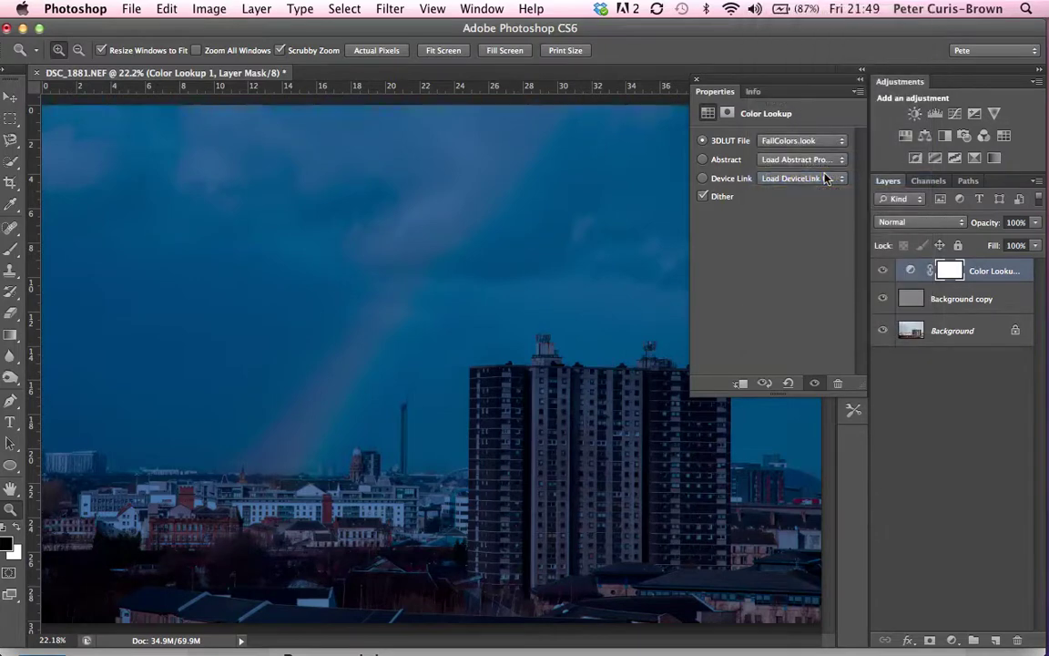
click(696, 79)
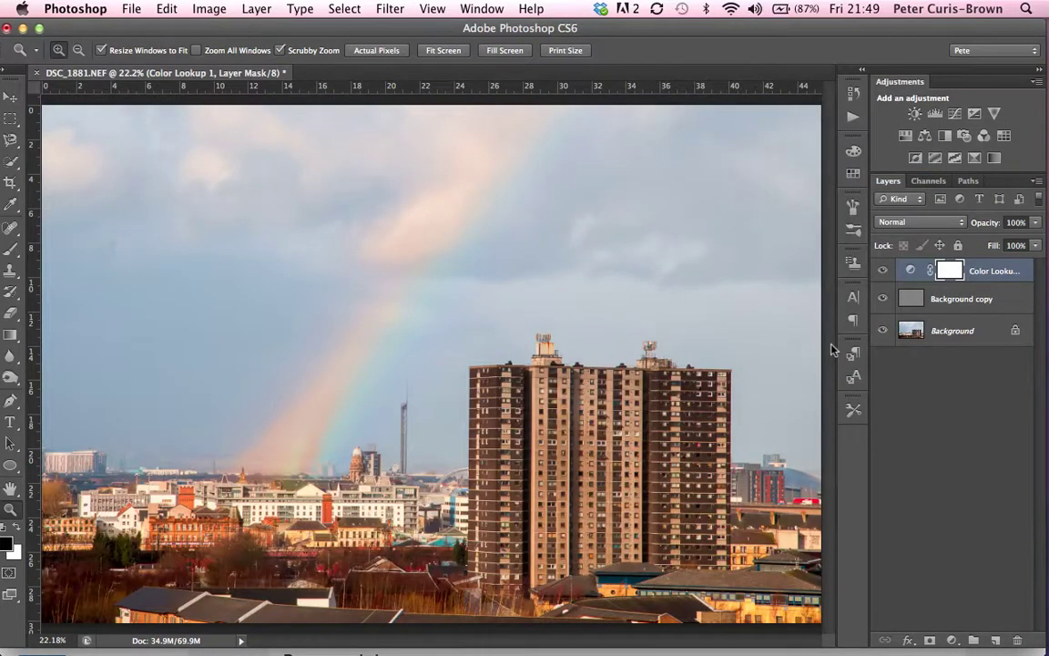